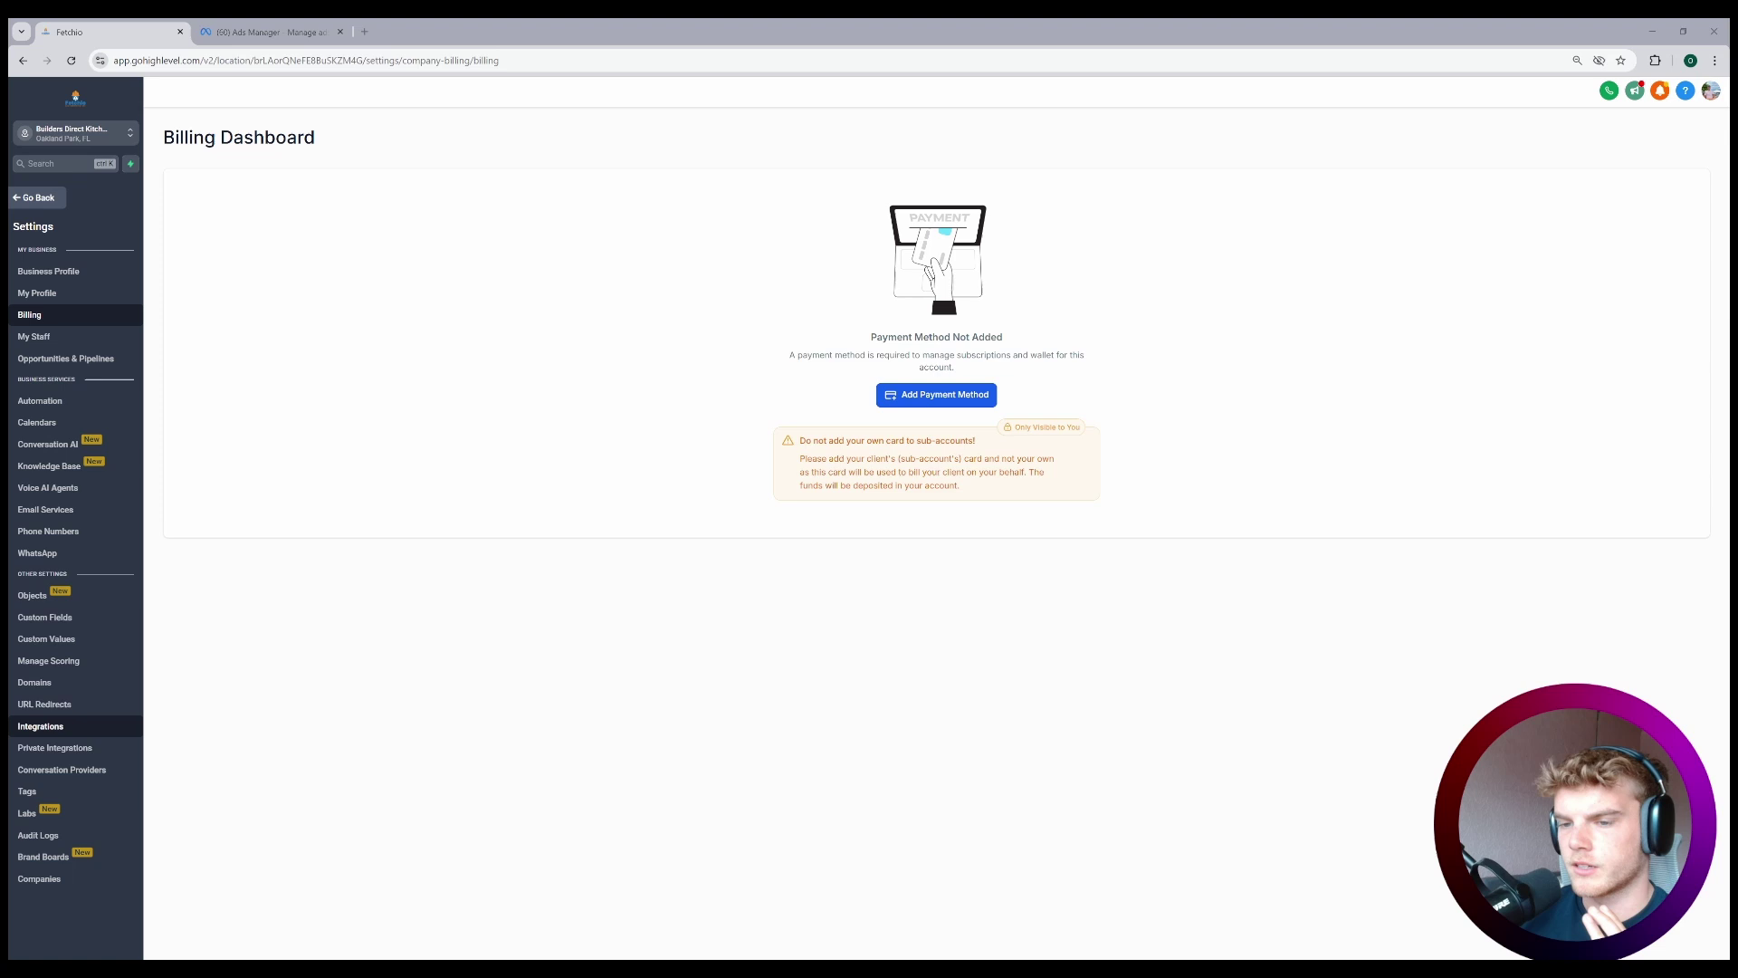
- Connect Facebook from Integrations, continuing with the already logged-in account
{"action": "left_click", "coordinate": [41, 725]}
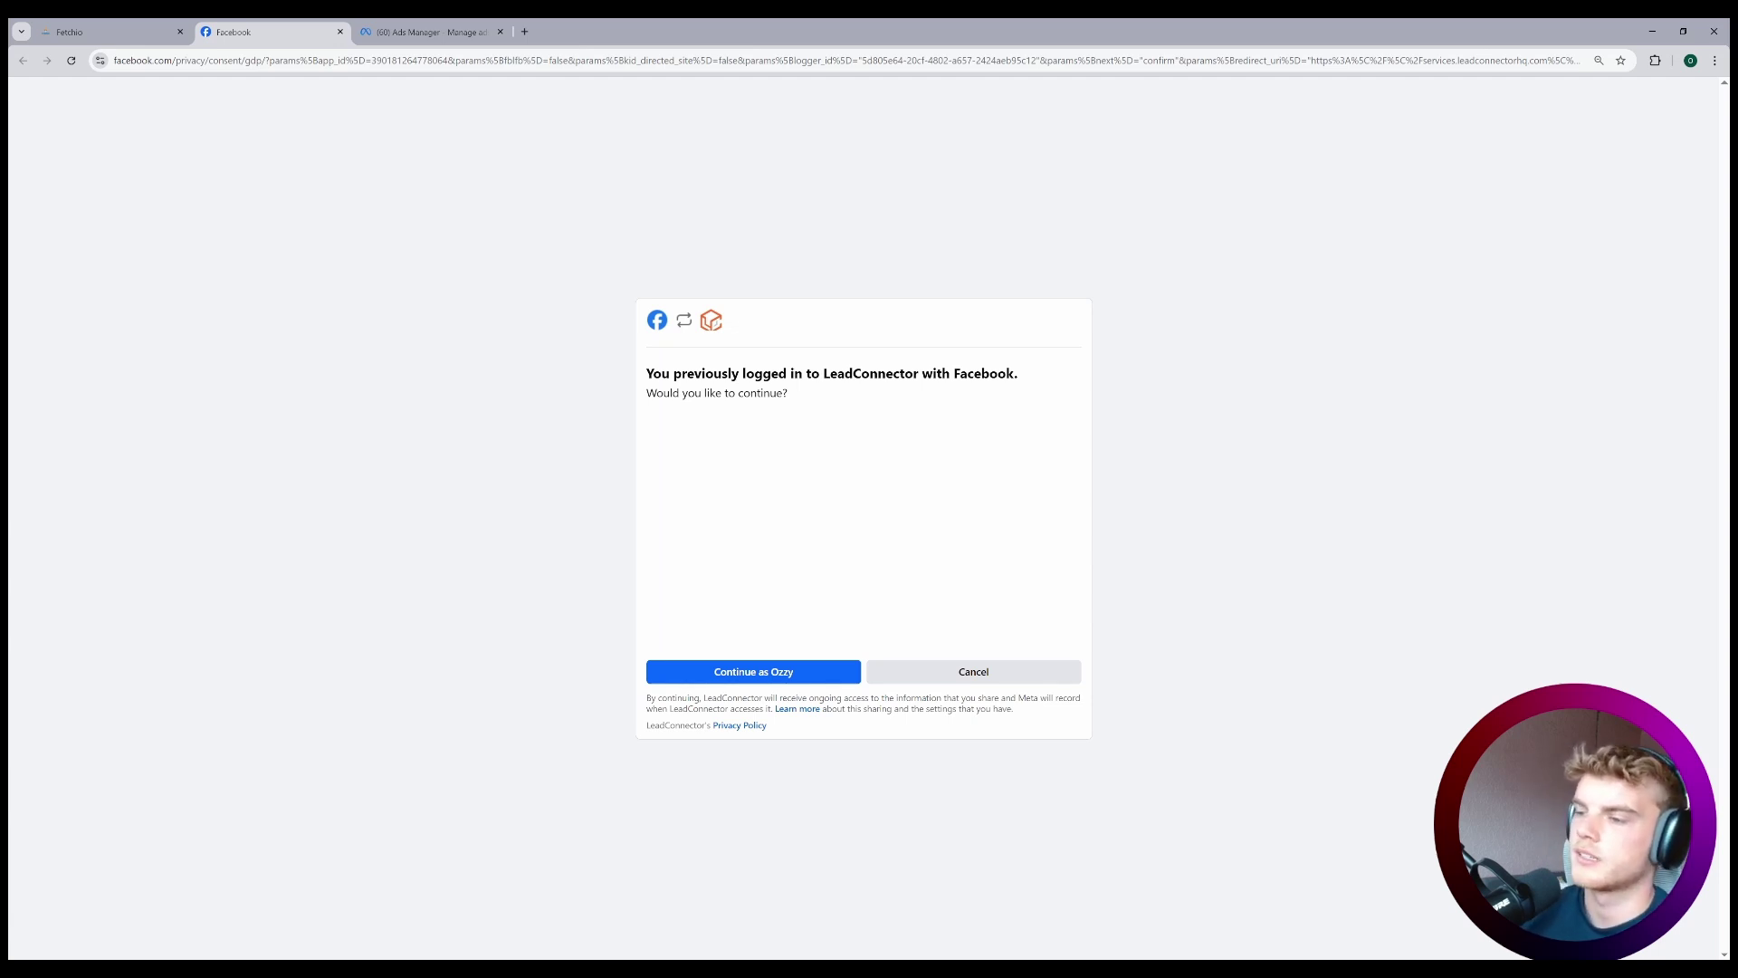
{"action": "left_click", "coordinate": [752, 672]}
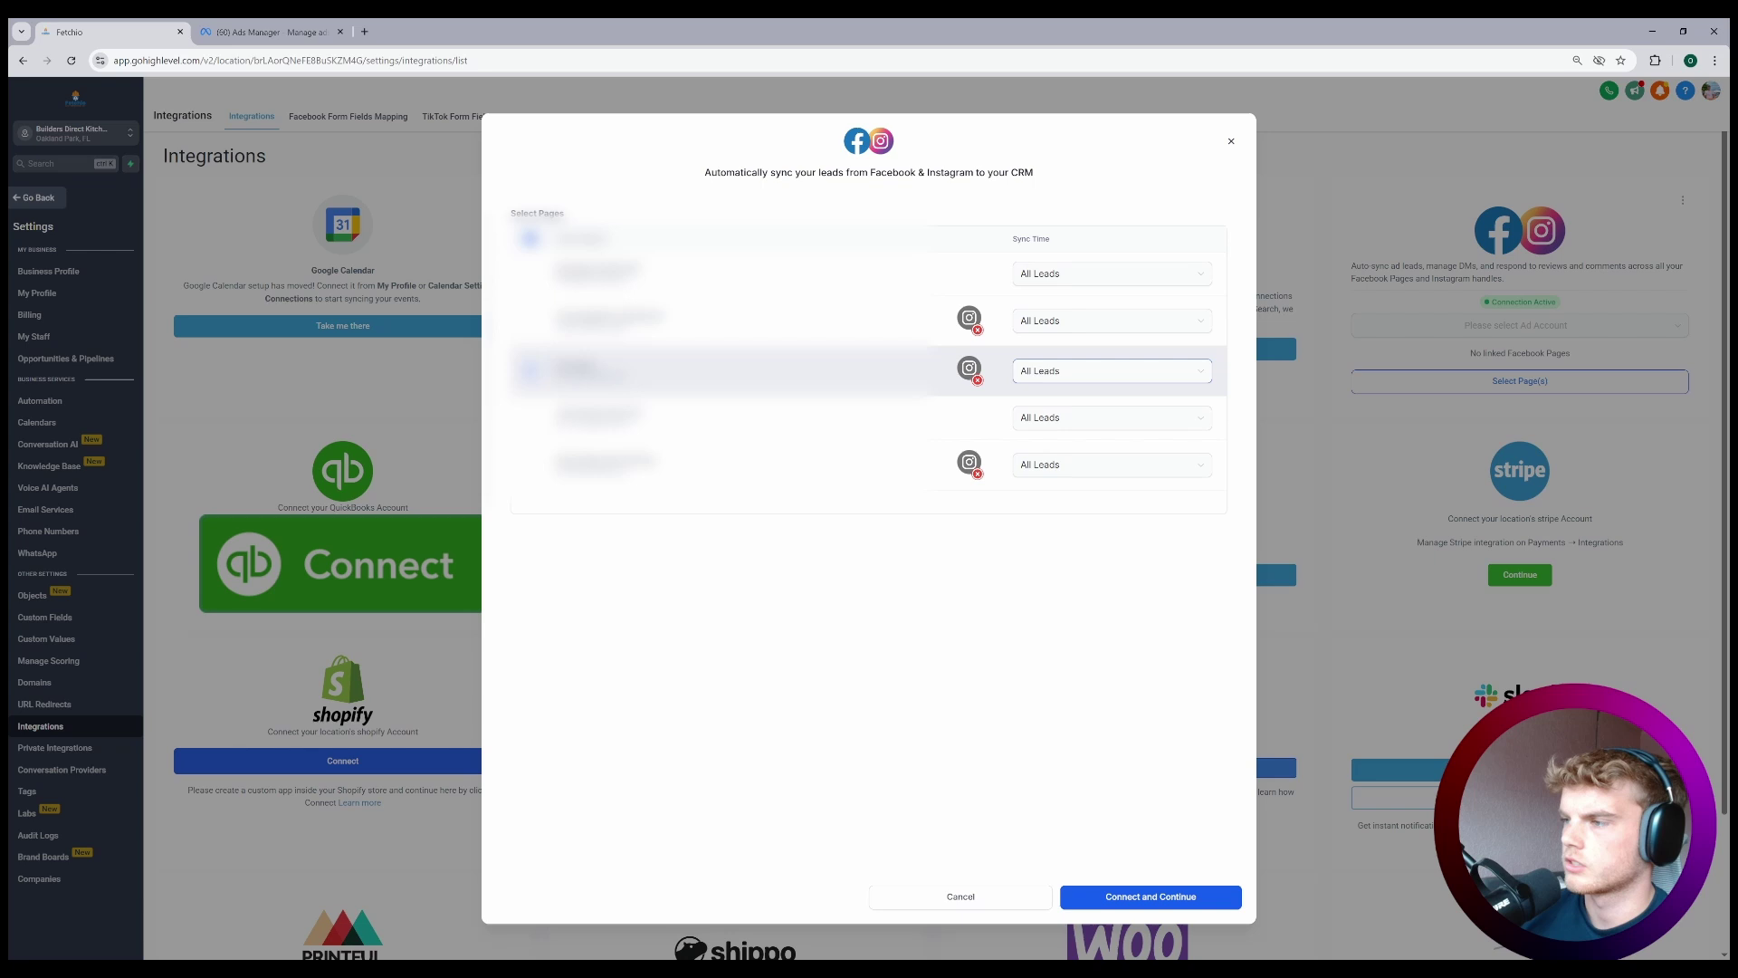
- Select the Dryscape page with Sync Time left as All Leads
{"action": "left_click", "coordinate": [1111, 371]}
{"action": "left_click", "coordinate": [1060, 396]}
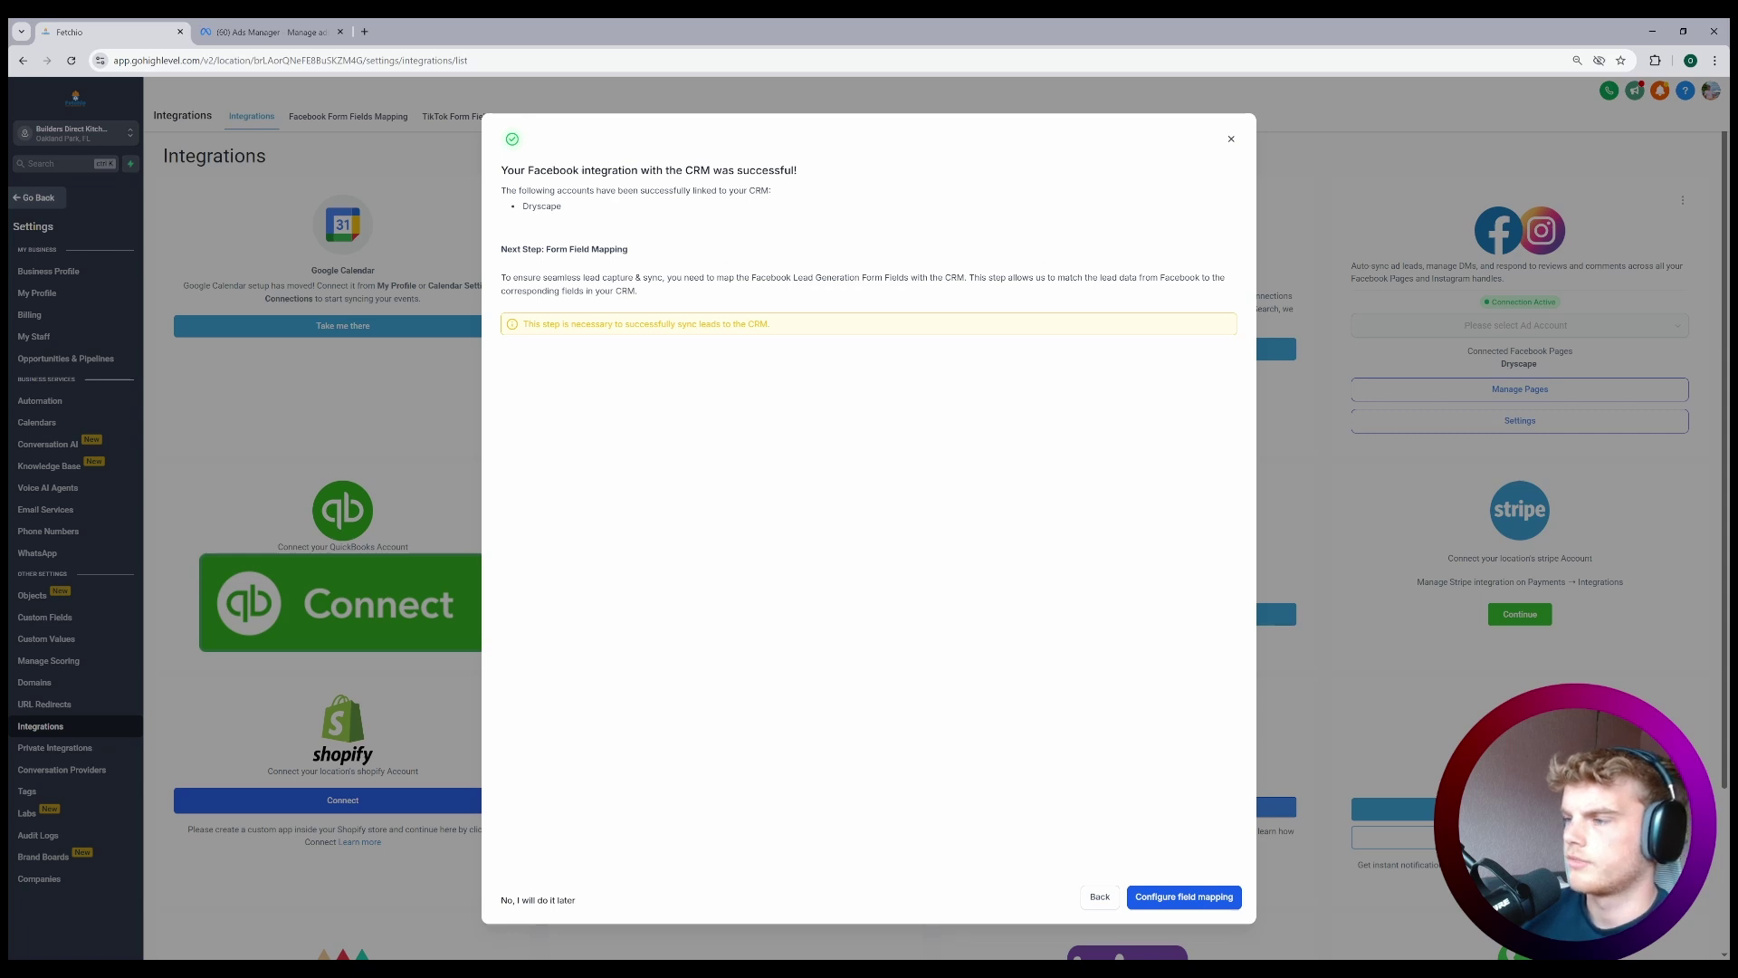
- Go to Configure field mapping from the connection success dialog
{"action": "left_click", "coordinate": [1183, 898]}
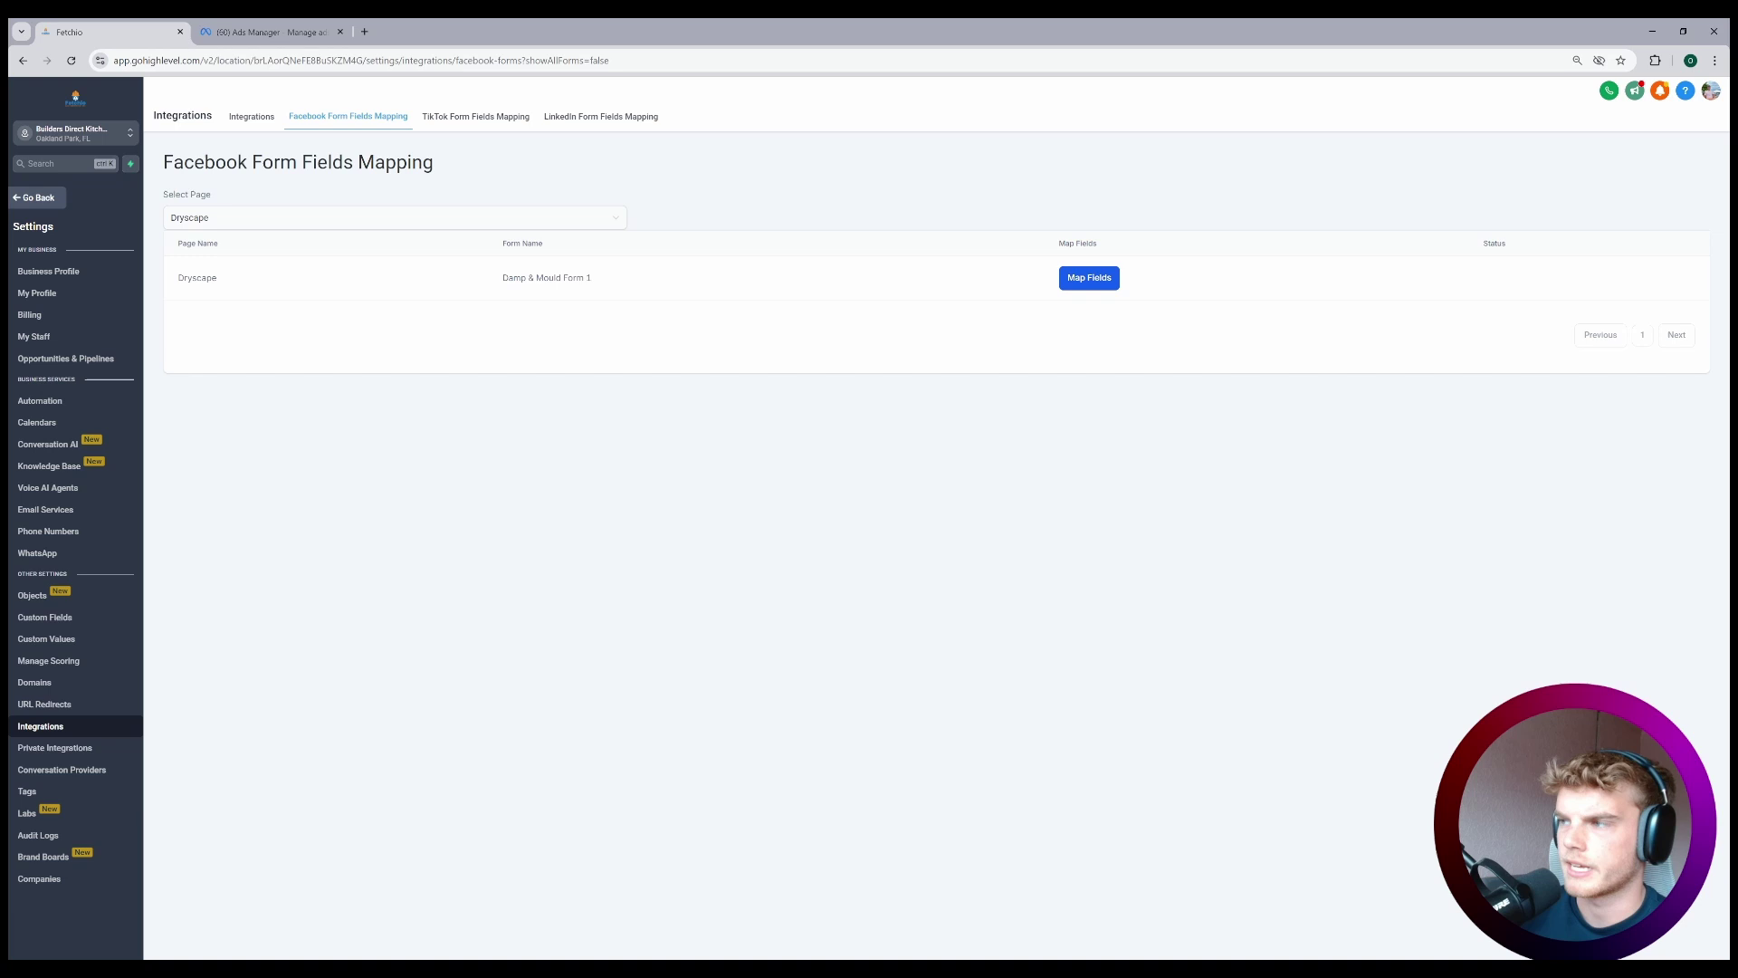
- Map Please Describe Your Issue to Consultation outcome and Post code to Zip code, then confirm
{"action": "left_click", "coordinate": [1090, 277]}
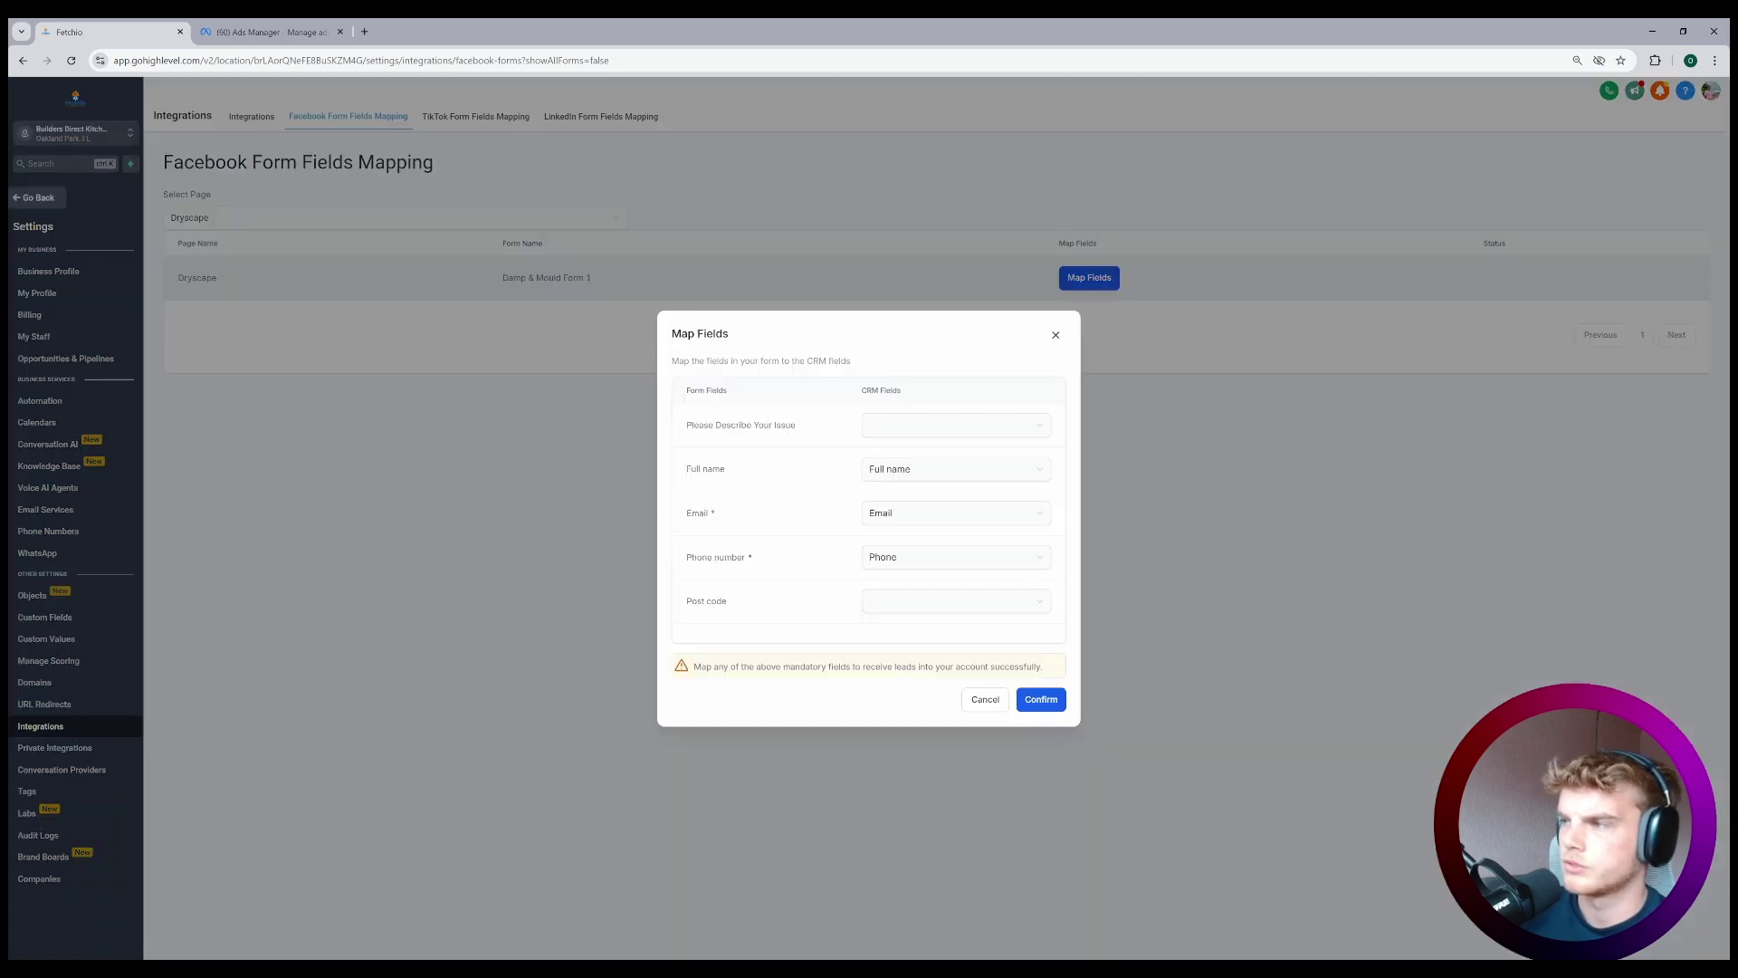
{"action": "left_click", "coordinate": [956, 425]}
{"action": "scroll", "coordinate": [956, 523], "scroll_direction": "down", "scroll_amount": 3}
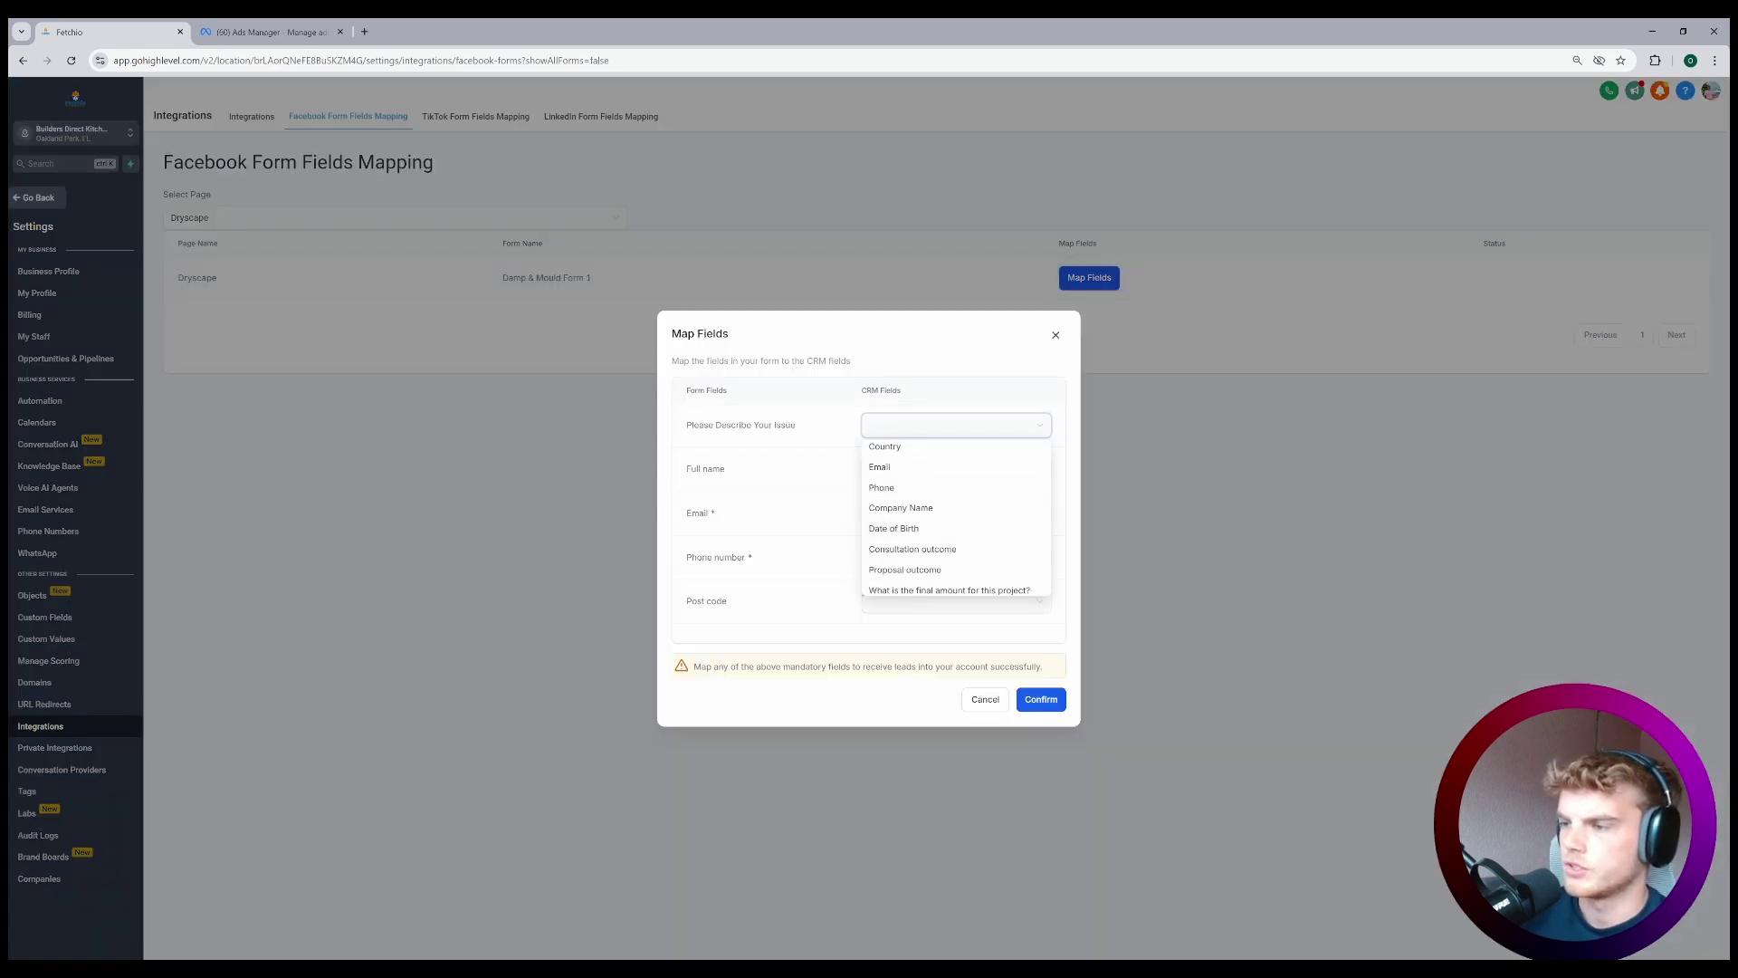
{"action": "left_click", "coordinate": [938, 550]}
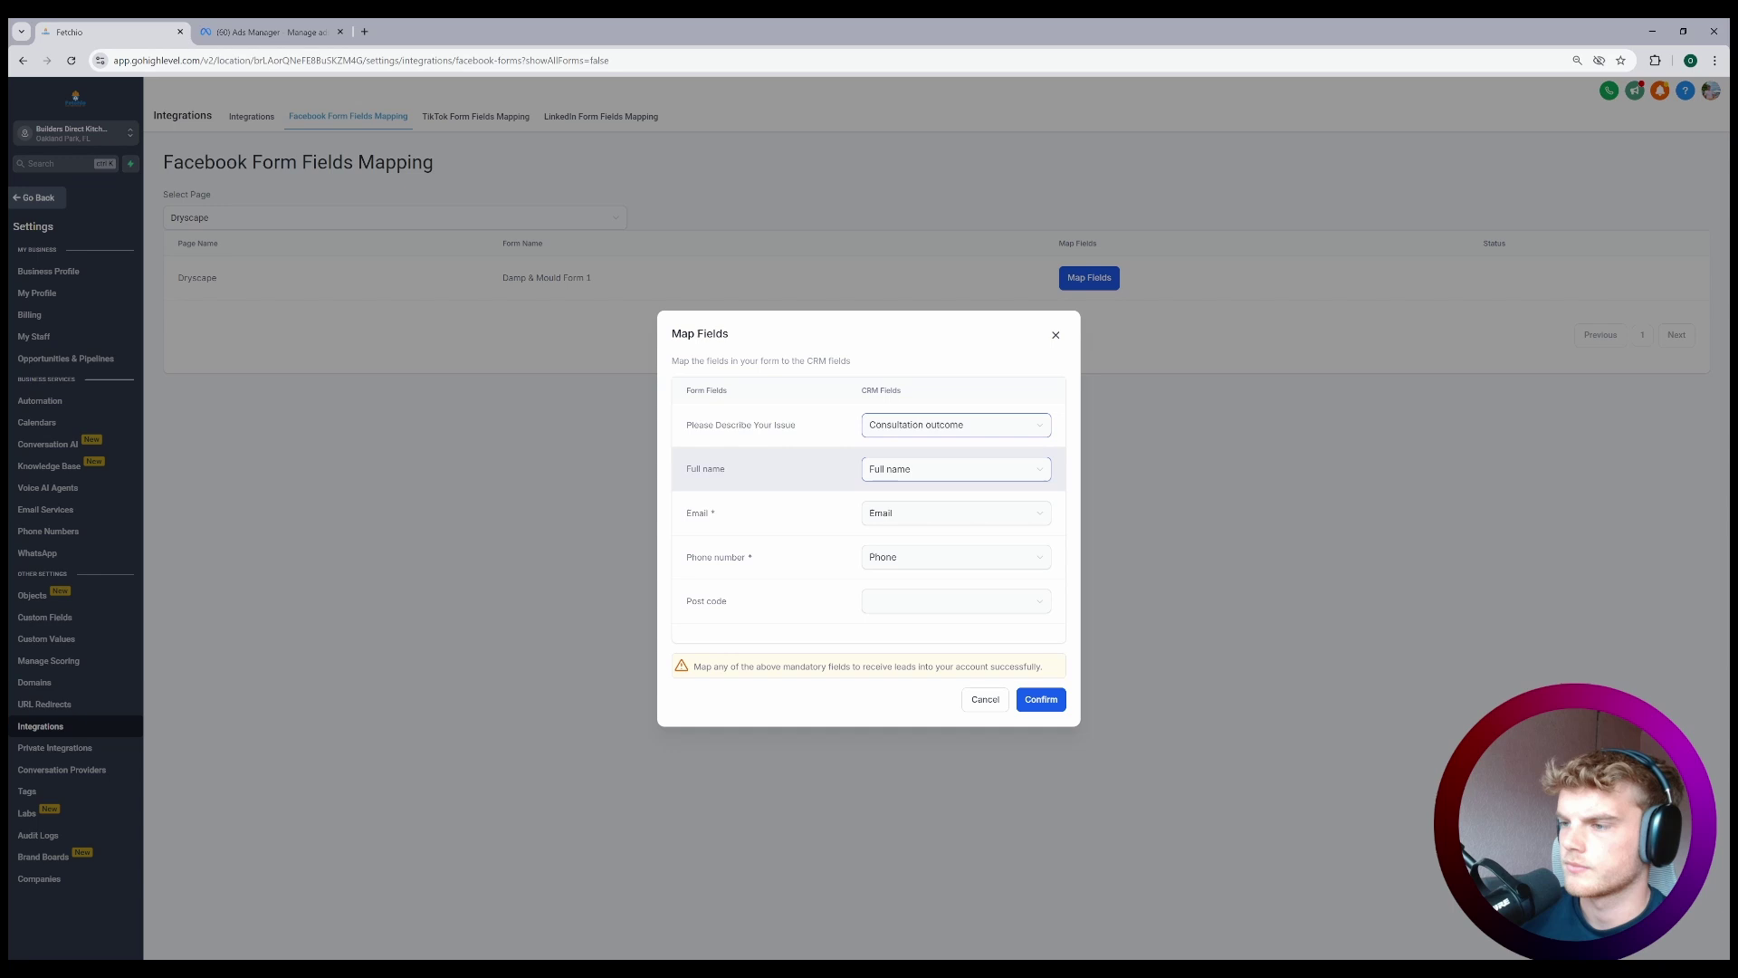
{"action": "left_click", "coordinate": [956, 600]}
{"action": "scroll", "coordinate": [956, 694], "scroll_direction": "down", "scroll_amount": 1}
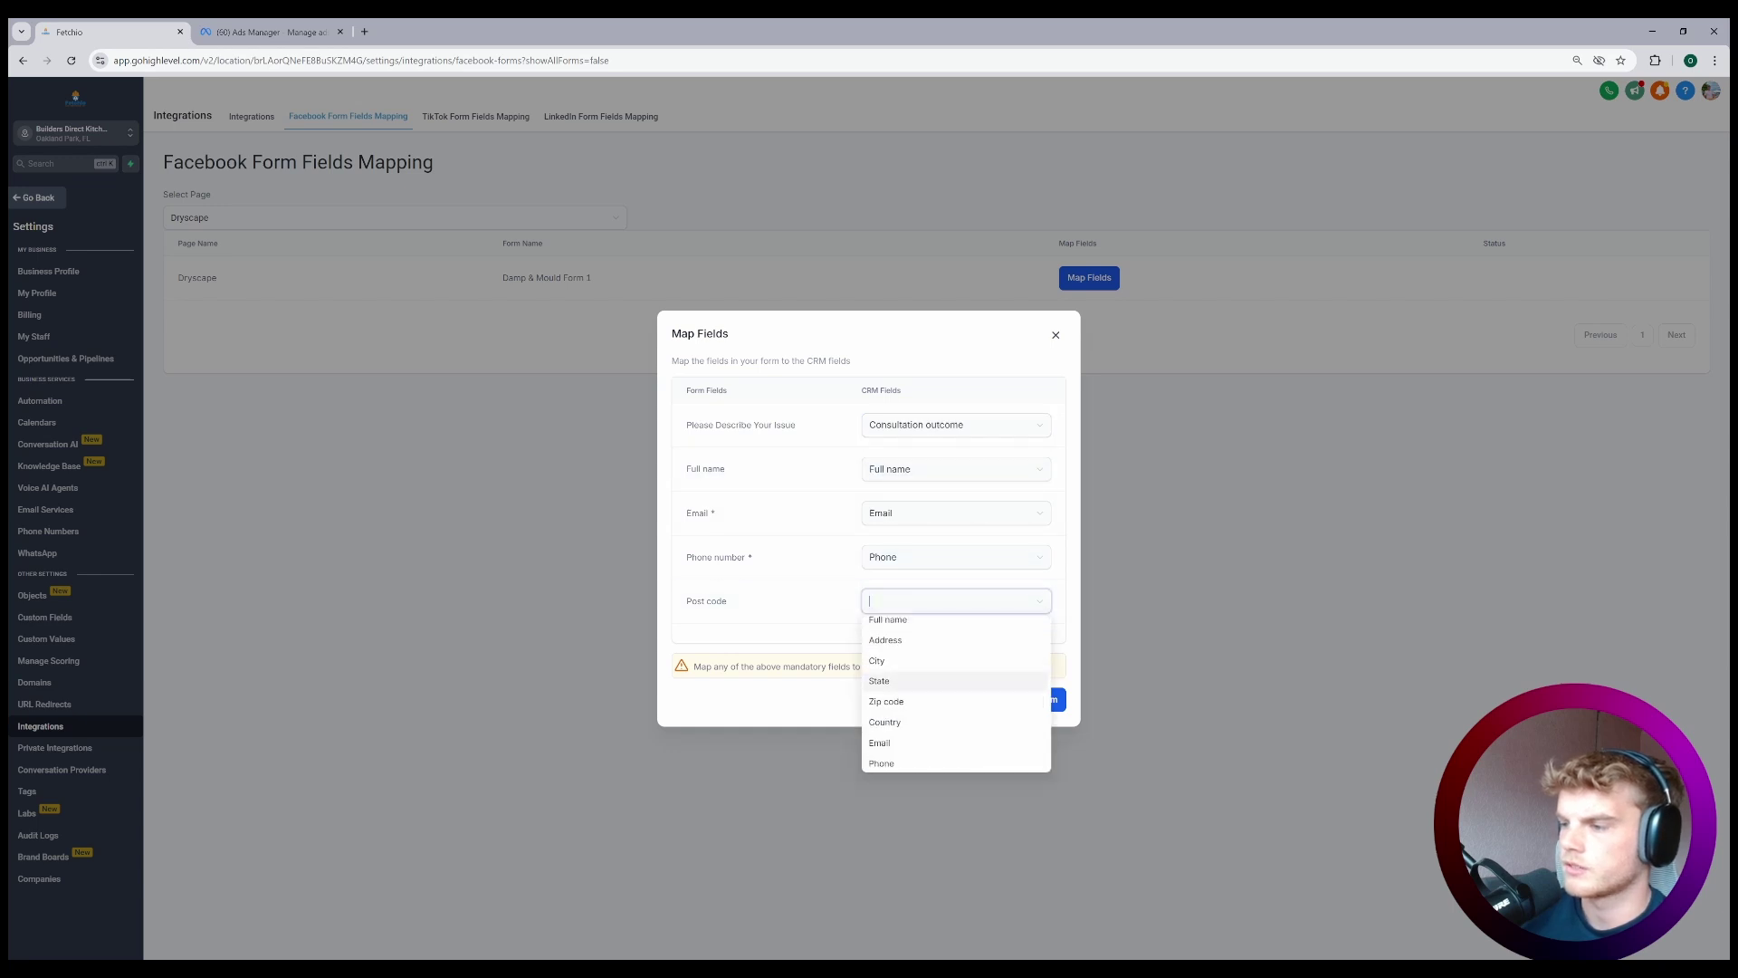
{"action": "left_click", "coordinate": [951, 698]}
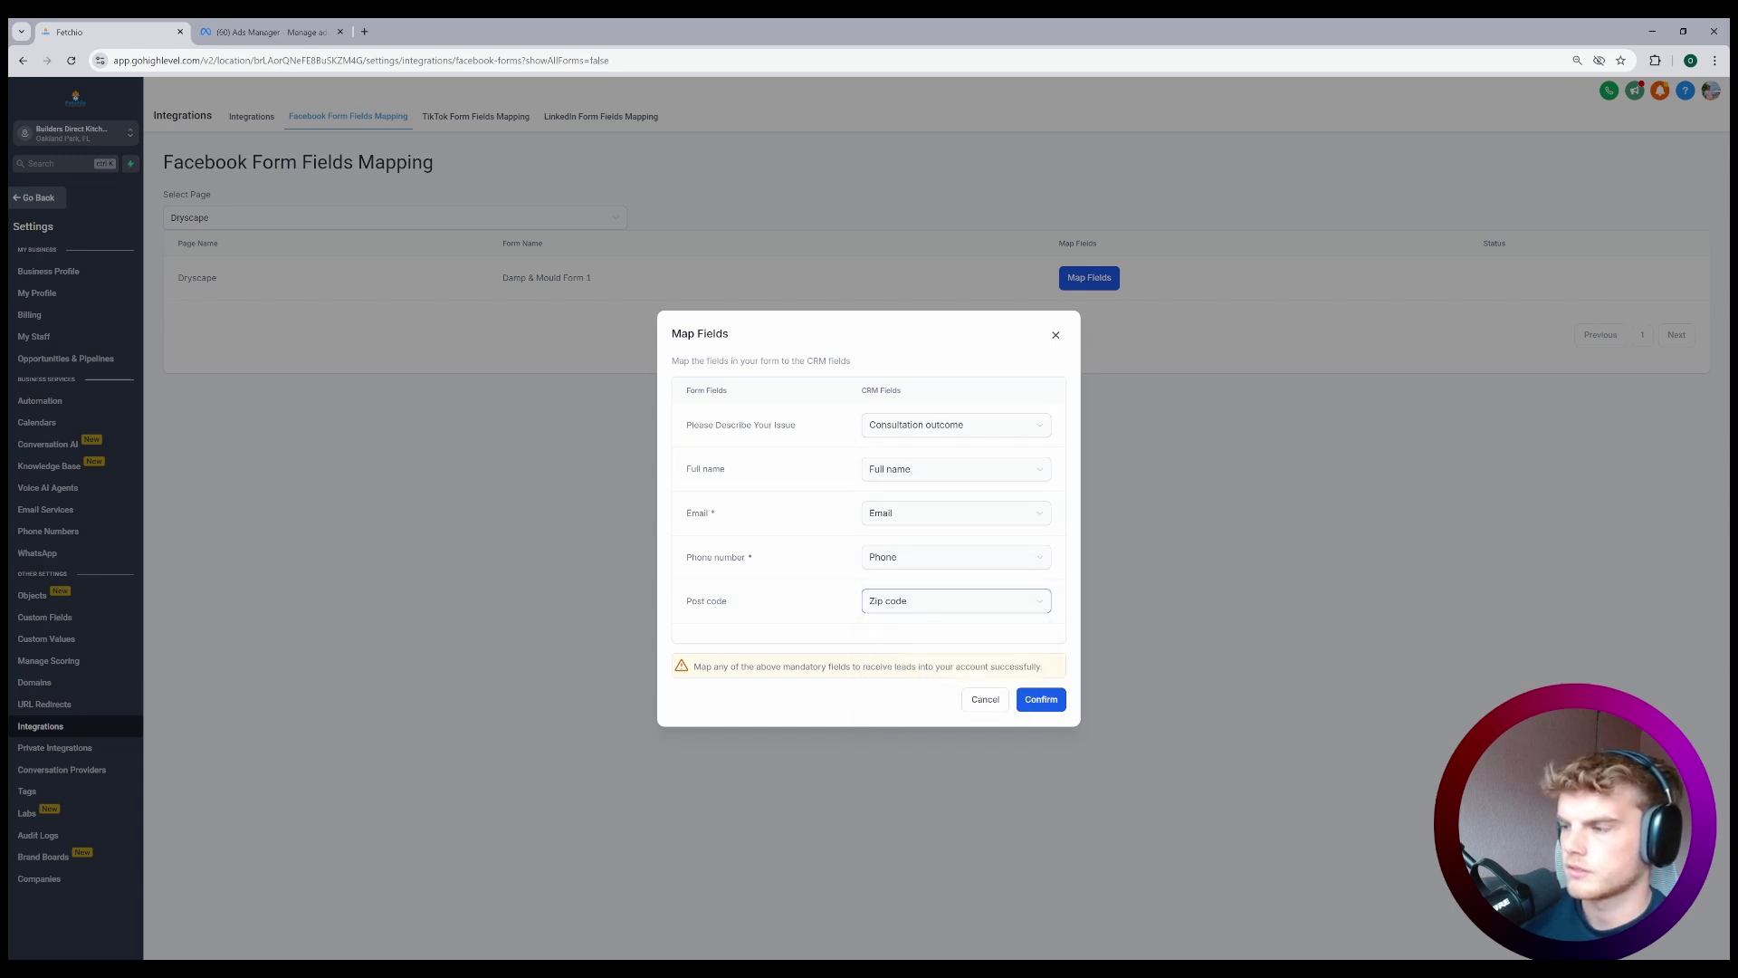
{"action": "left_click", "coordinate": [1040, 698]}
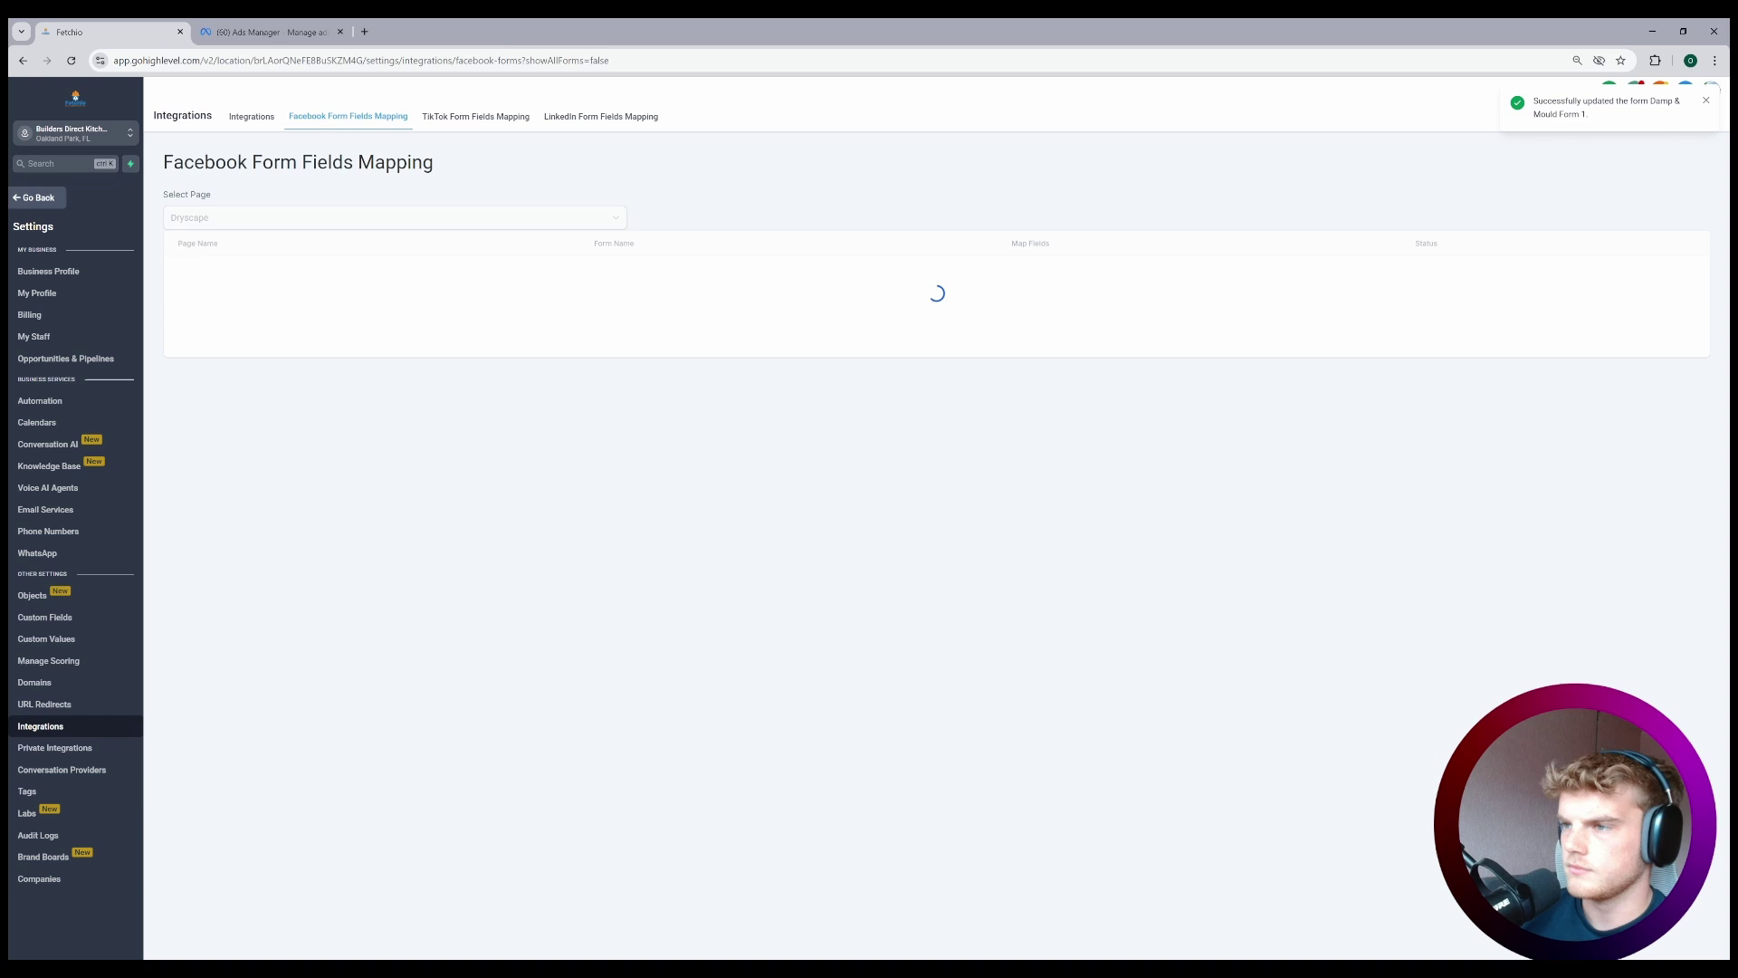